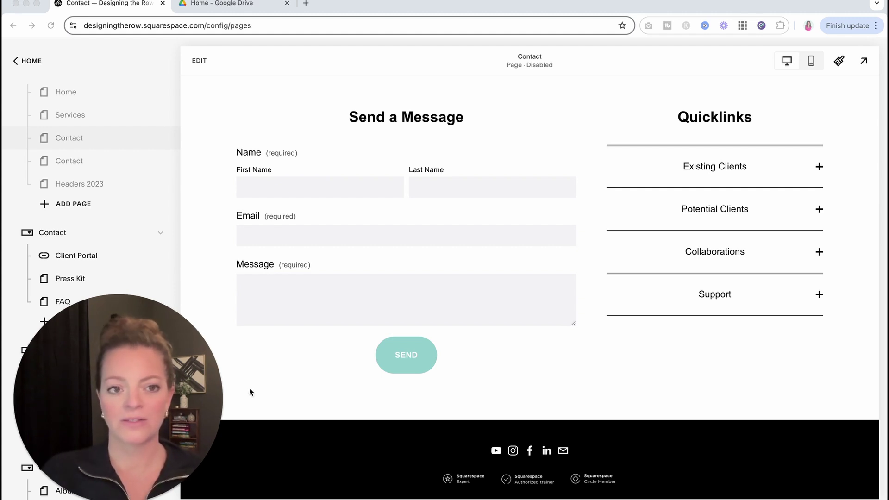
# - Edit the Contact page and open the storage settings of the Send a Message form
pyautogui.click(208, 149)
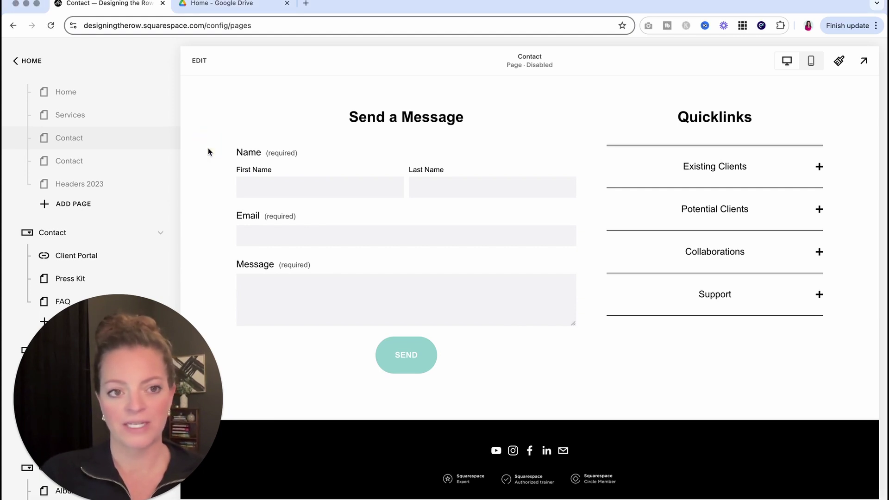
pyautogui.click(195, 72)
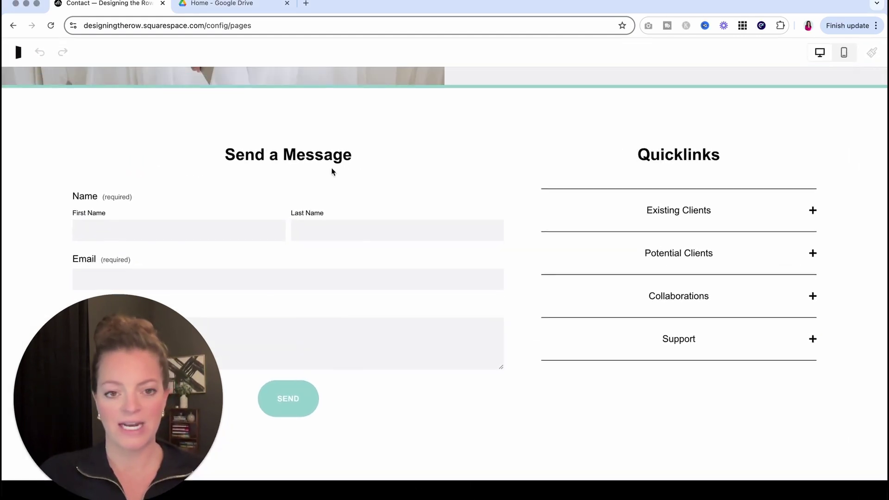
pyautogui.click(341, 264)
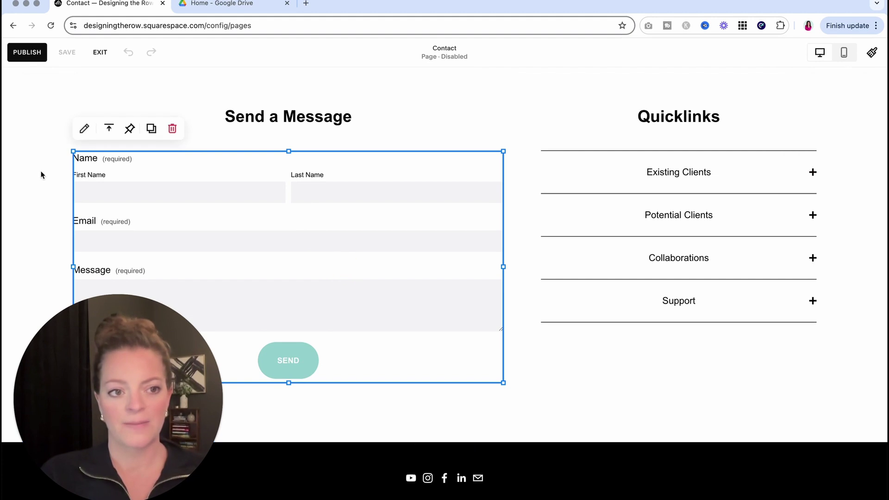
pyautogui.click(88, 125)
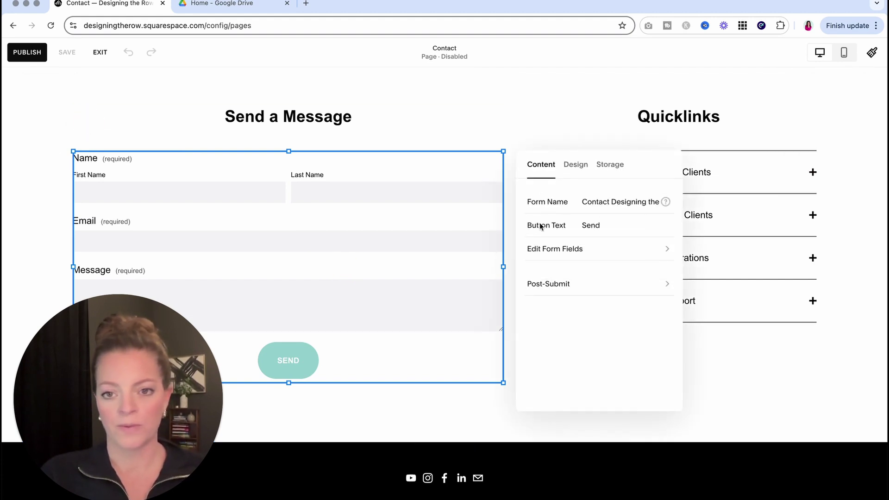
pyautogui.click(606, 173)
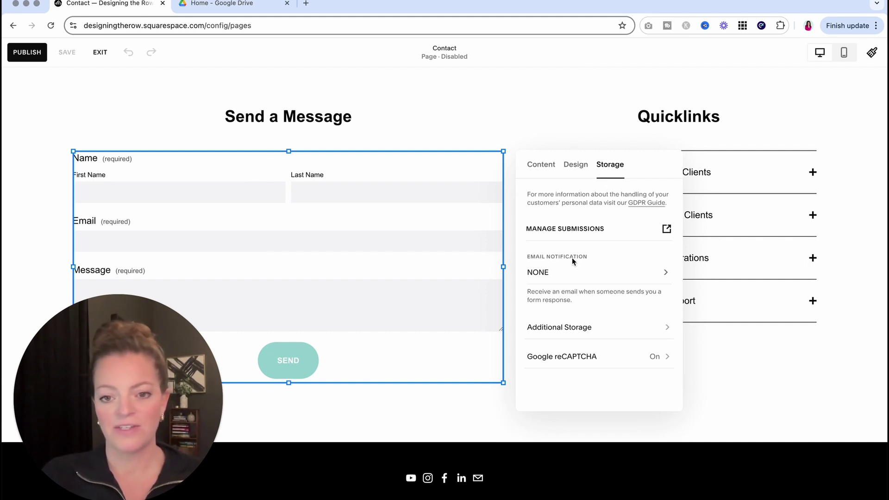
# - Check the form's email notification recipient setting and return to the storage settings
pyautogui.click(565, 269)
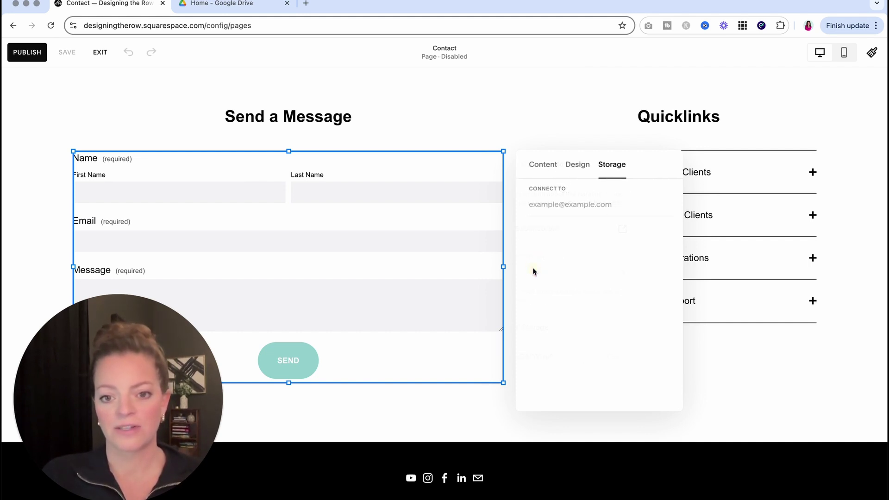
pyautogui.click(558, 202)
pyautogui.click(543, 165)
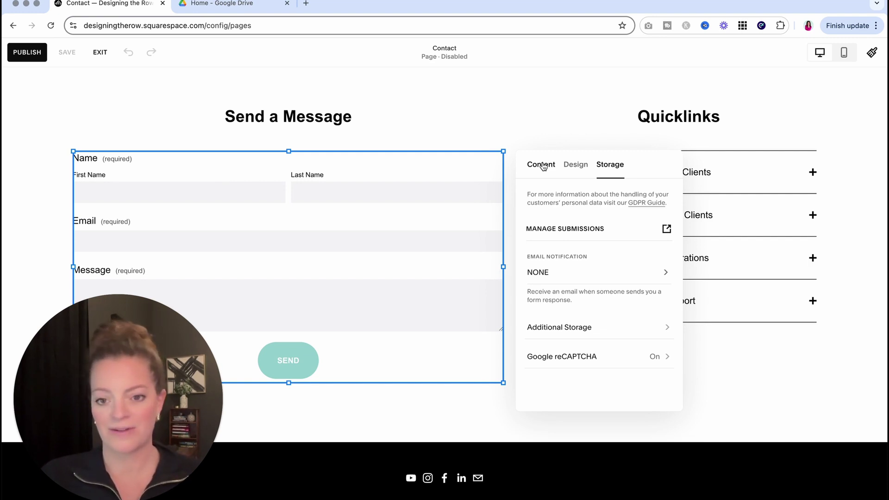
# - Connect Google Drive as the form's additional storage, choosing the site owner's Google account and granting Squarespace access
pyautogui.click(569, 326)
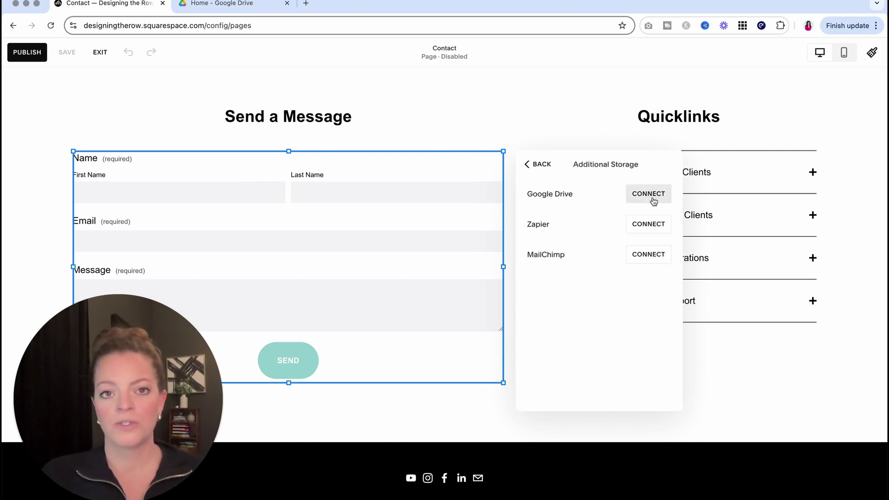
pyautogui.click(653, 200)
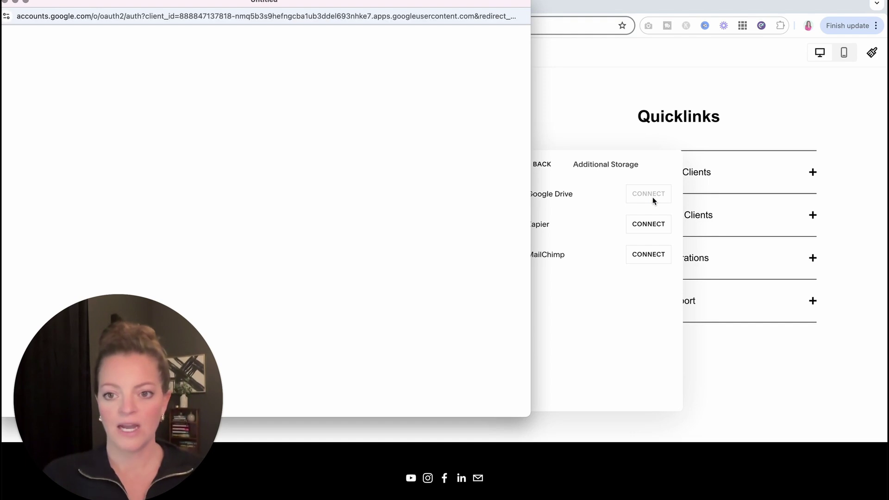
pyautogui.click(319, 182)
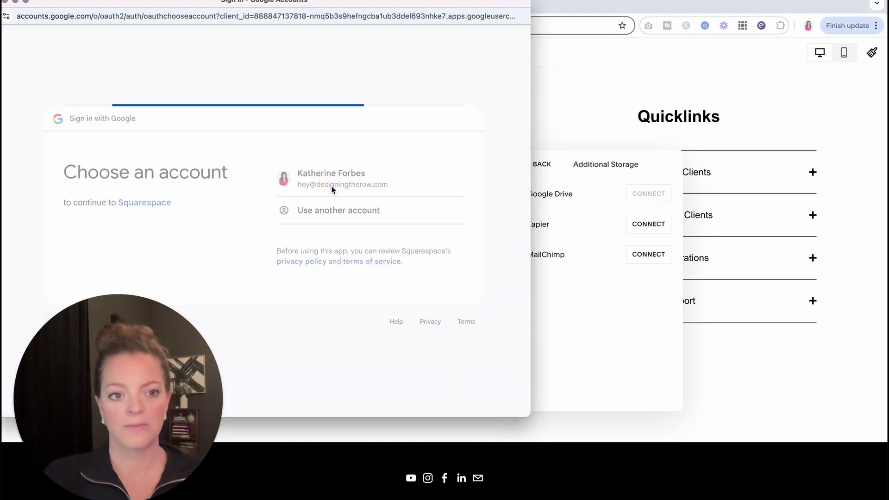
pyautogui.click(426, 277)
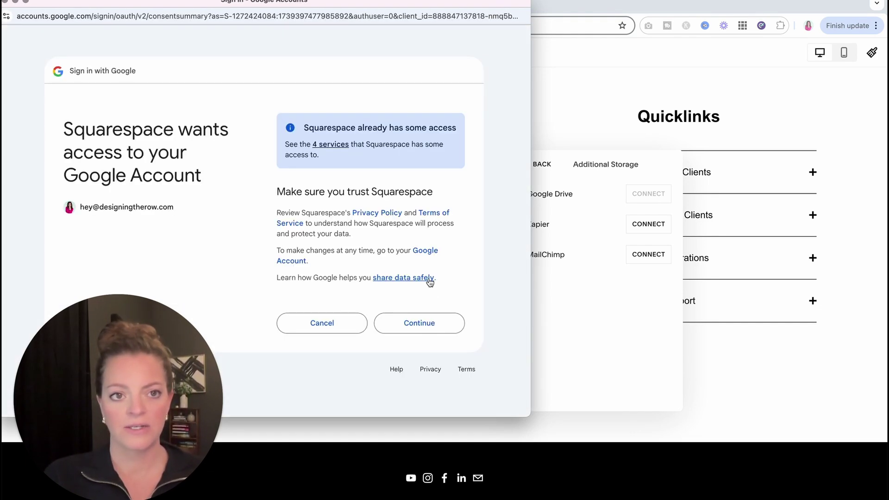
pyautogui.click(433, 326)
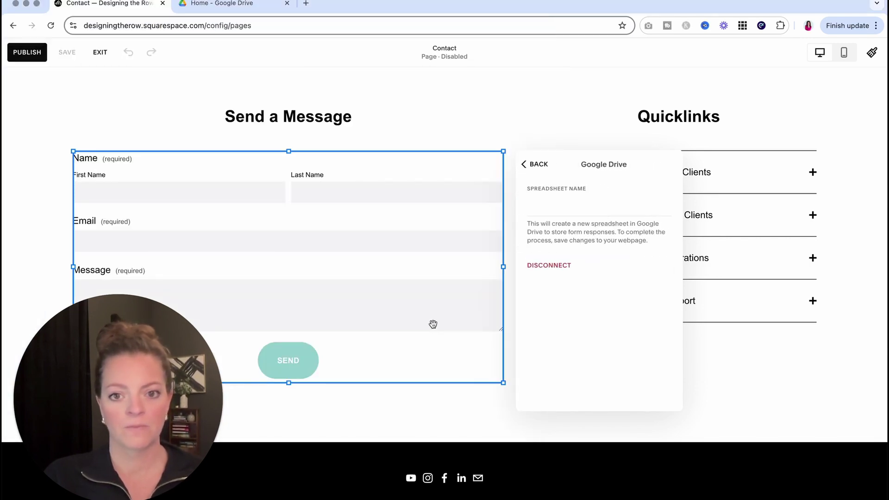
# - Name the new form response spreadsheet "Contact Form website test" and return to the storage settings
pyautogui.click(568, 209)
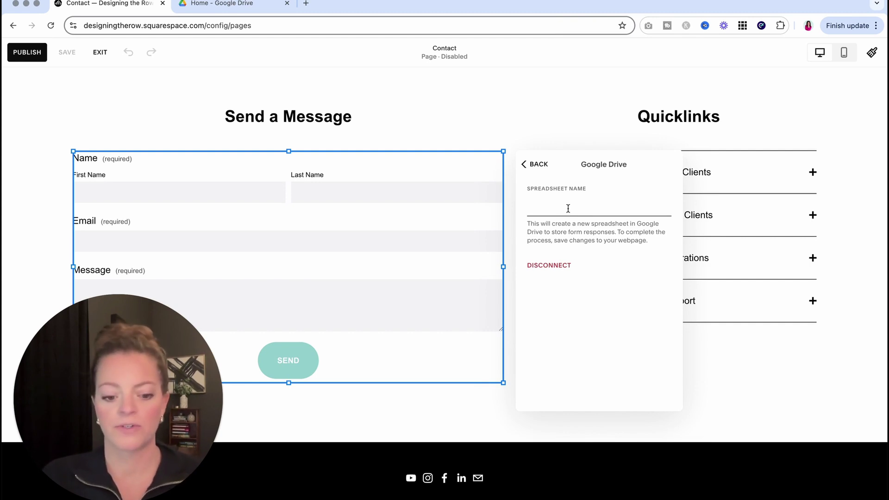
pyautogui.write('Contact ')
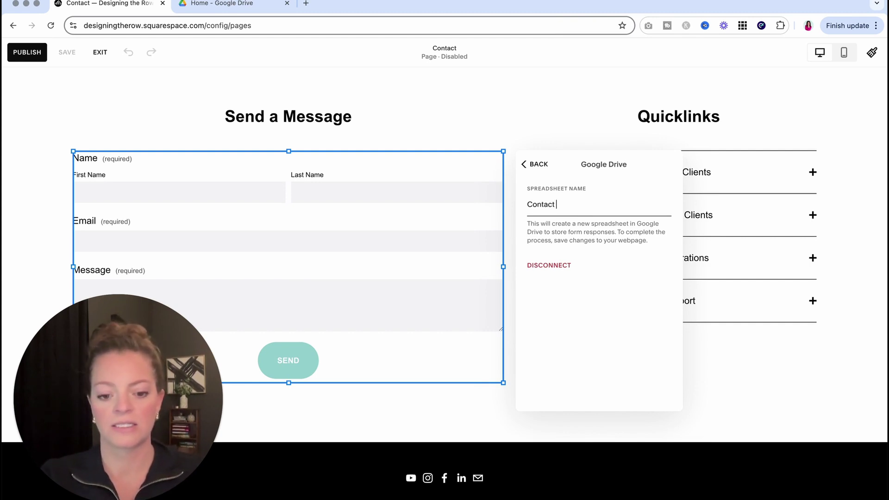
pyautogui.write('Form website test')
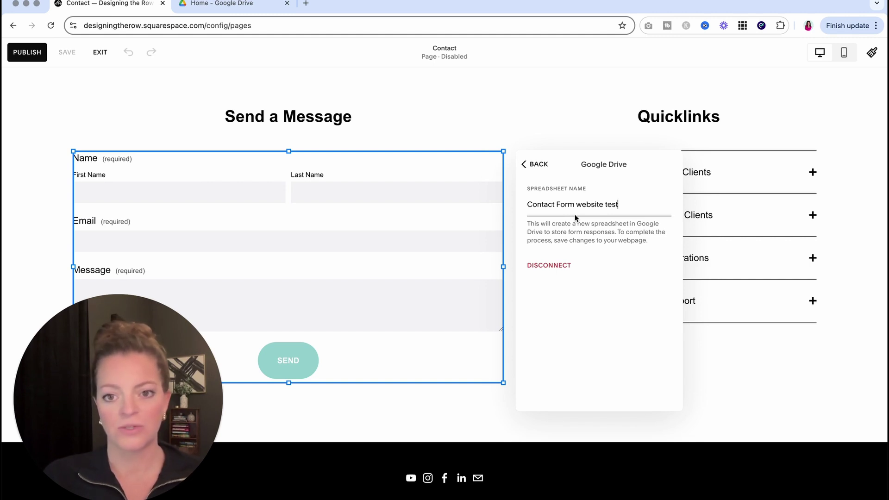
pyautogui.click(532, 164)
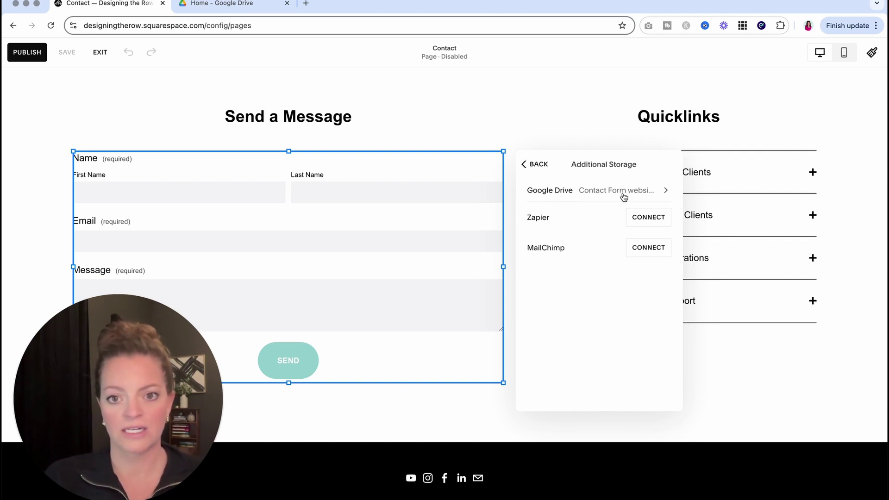
pyautogui.click(542, 165)
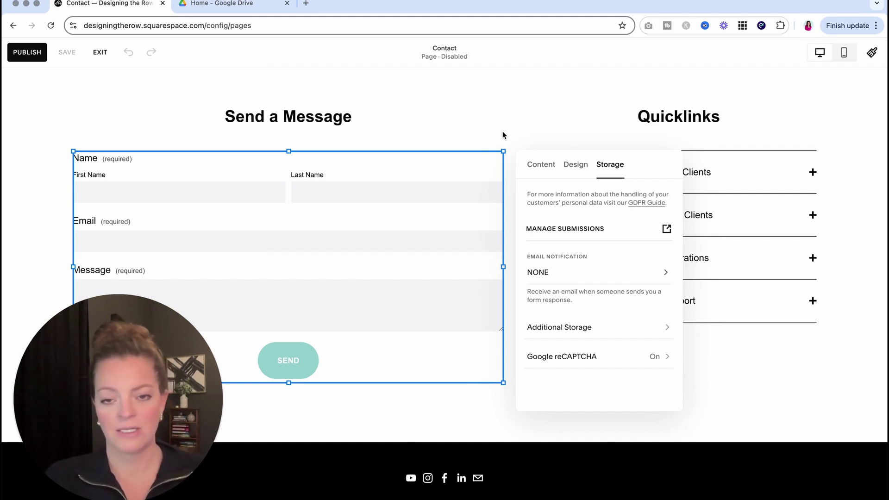
# - Disconnect Google Drive from the form's additional storage and exit the page editor
pyautogui.click(575, 328)
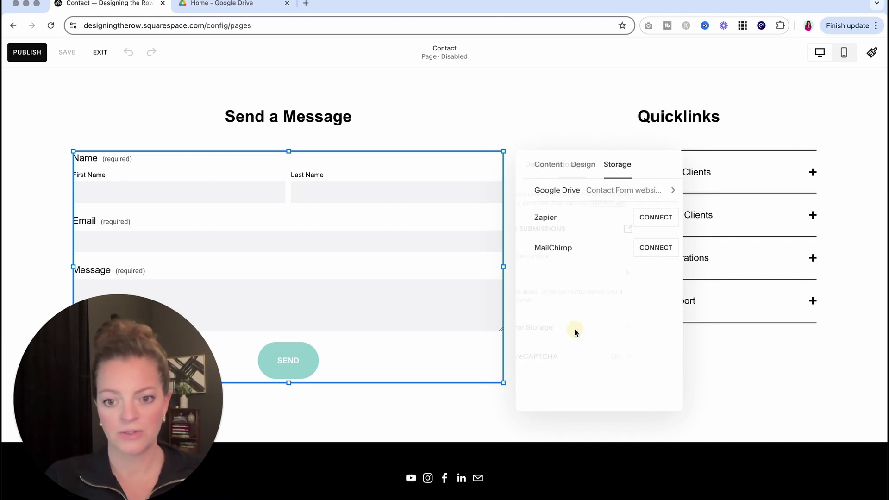
pyautogui.click(608, 195)
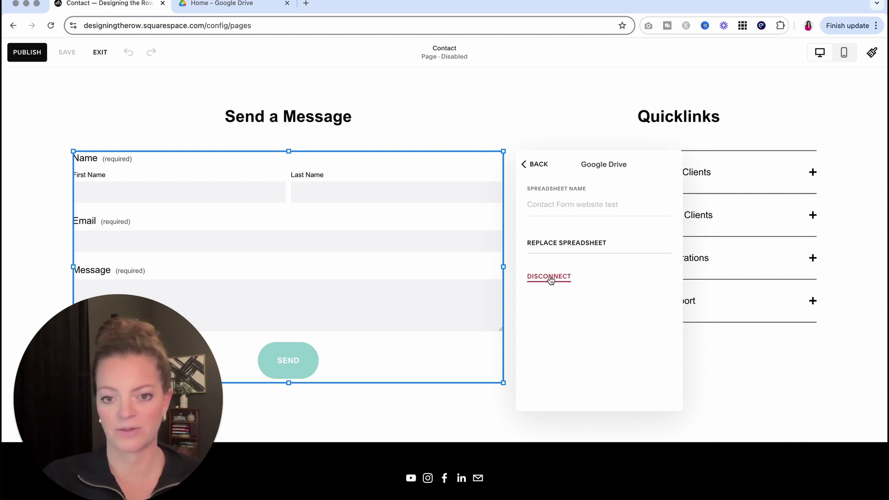
pyautogui.click(549, 278)
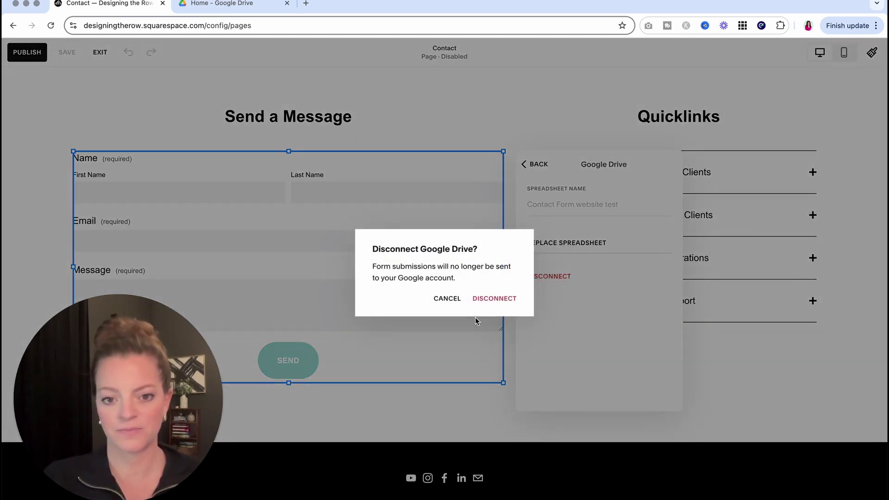
pyautogui.click(496, 298)
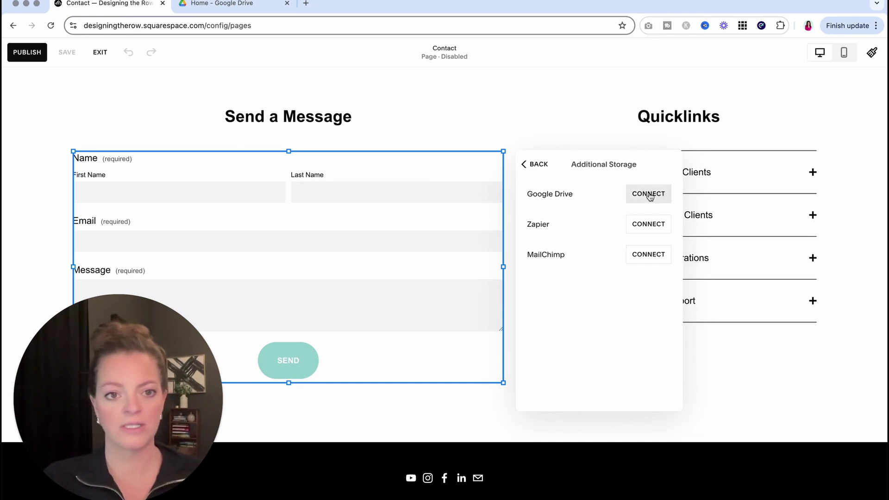
pyautogui.click(528, 164)
pyautogui.click(507, 129)
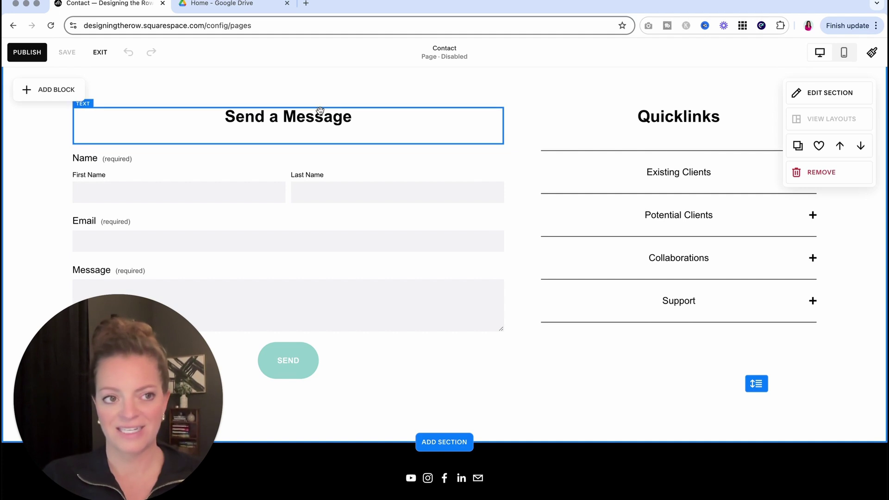
pyautogui.click(99, 51)
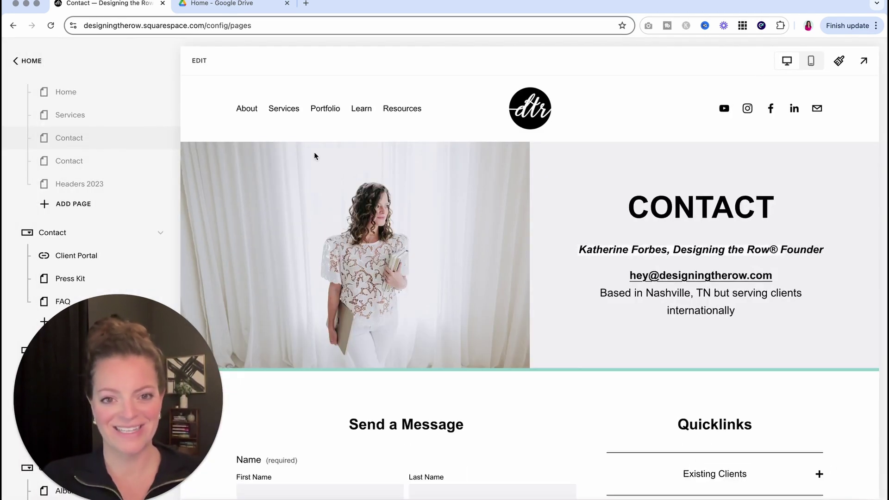
# - Switch to Google Drive and examine the options for the Squarespace app among its connected apps, without disconnecting it
pyautogui.click(258, 6)
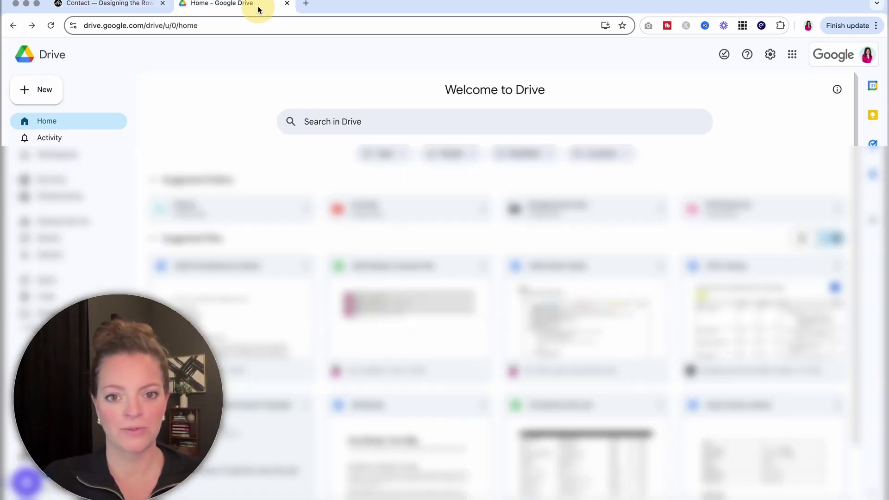
pyautogui.click(770, 55)
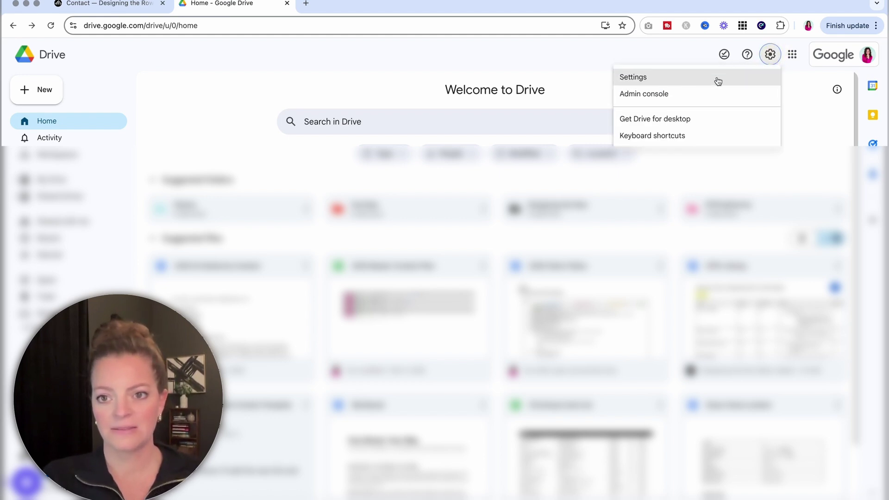
pyautogui.click(689, 77)
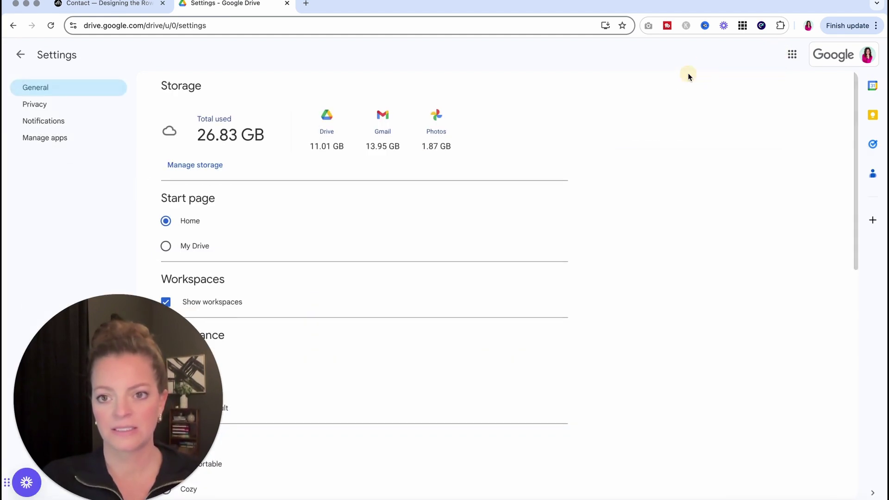
pyautogui.click(74, 137)
pyautogui.scroll(-8, 353, 345)
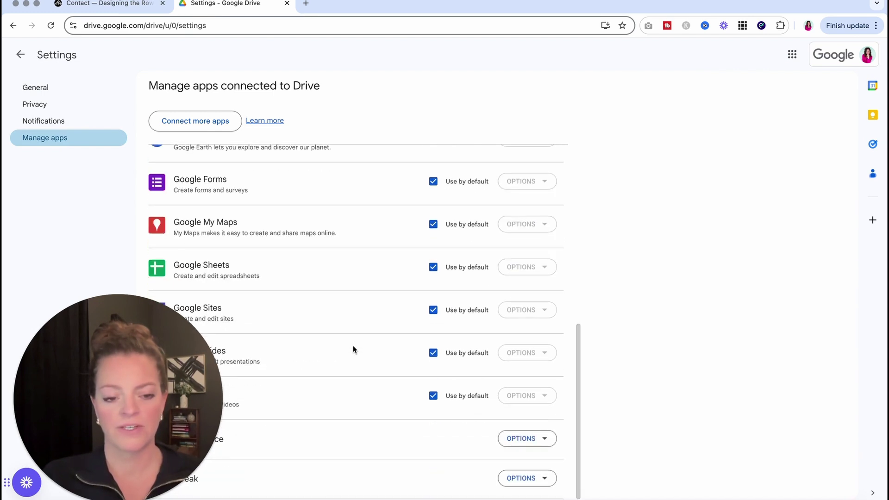
pyautogui.moveTo(127, 356)
pyautogui.mouseDown()
pyautogui.moveTo(585, 240)
pyautogui.moveTo(573, 246)
pyautogui.moveTo(720, 165)
pyautogui.mouseUp()
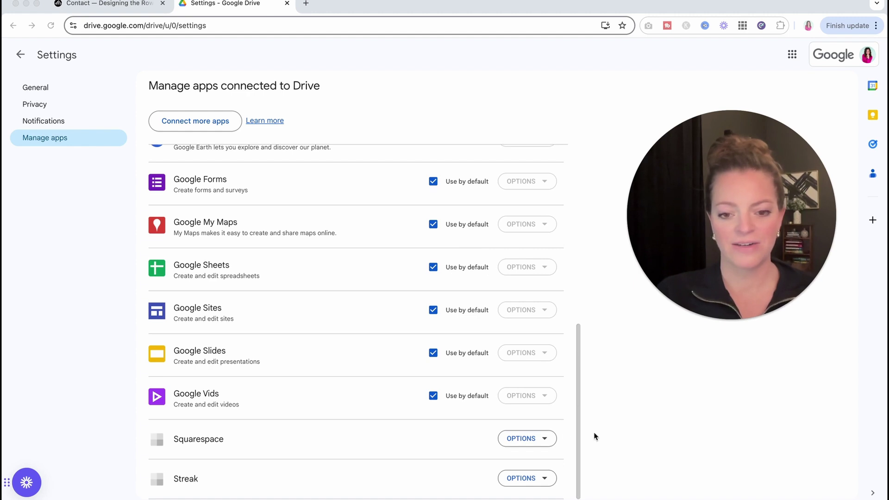
pyautogui.click(538, 437)
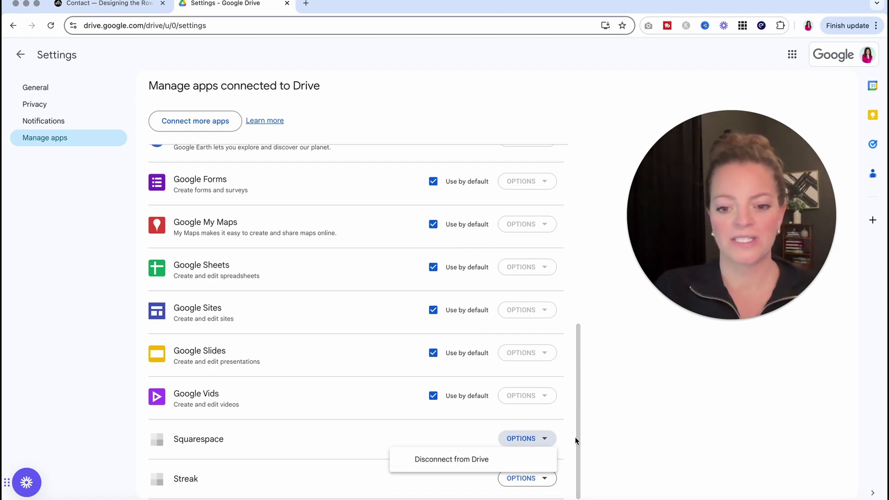
pyautogui.click(645, 436)
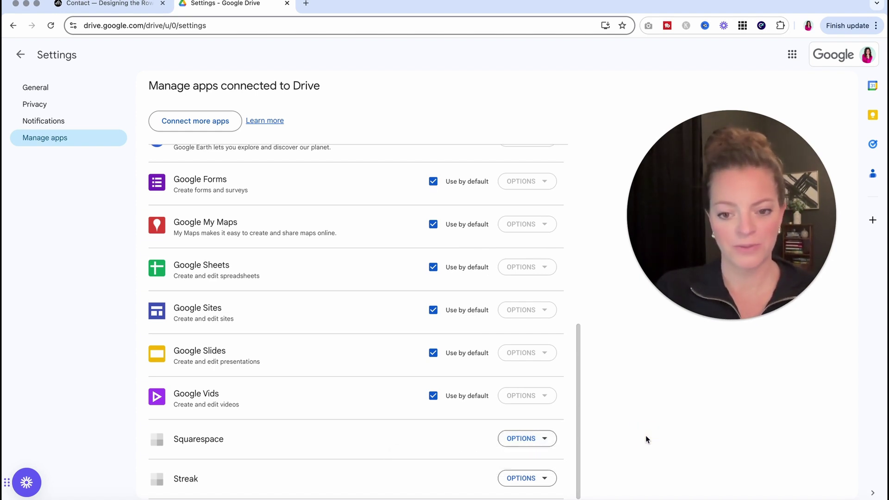
# - Switch back to Squarespace, review the Send a Message form's additional storage options, and exit the page editor
pyautogui.click(107, 4)
pyautogui.click(199, 61)
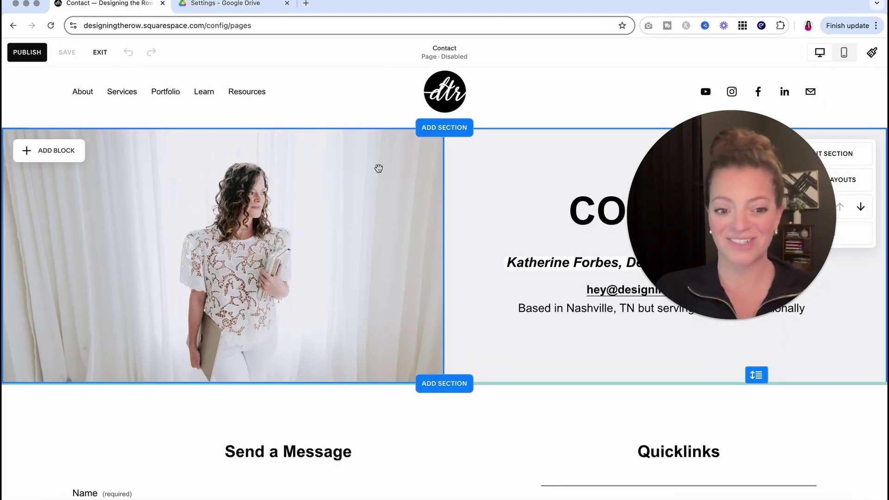
pyautogui.scroll(-5, 378, 168)
pyautogui.click(243, 349)
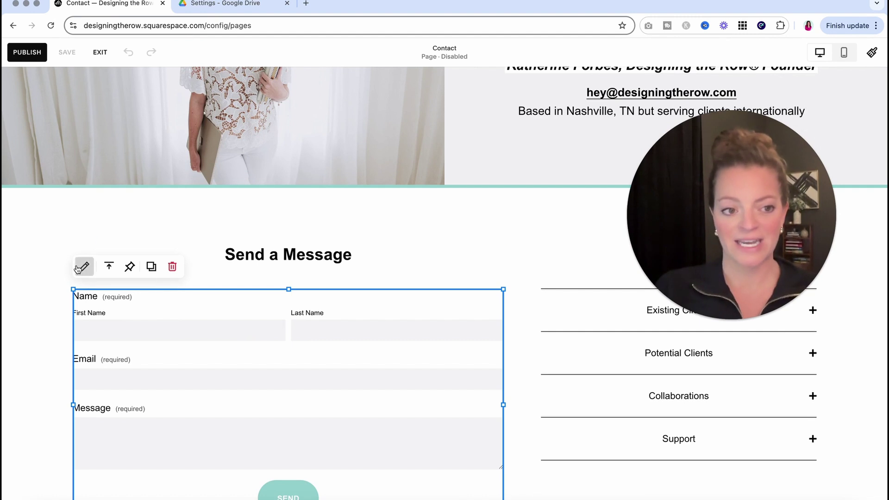
pyautogui.click(79, 266)
pyautogui.click(609, 256)
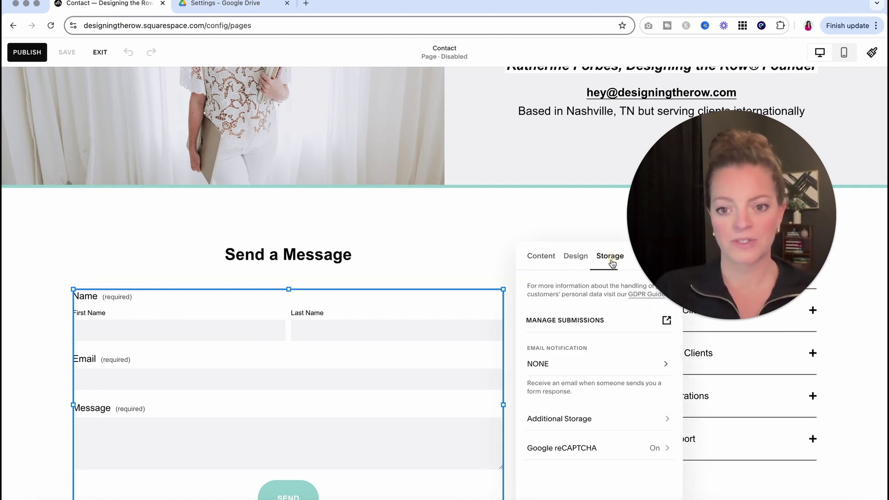
pyautogui.click(560, 418)
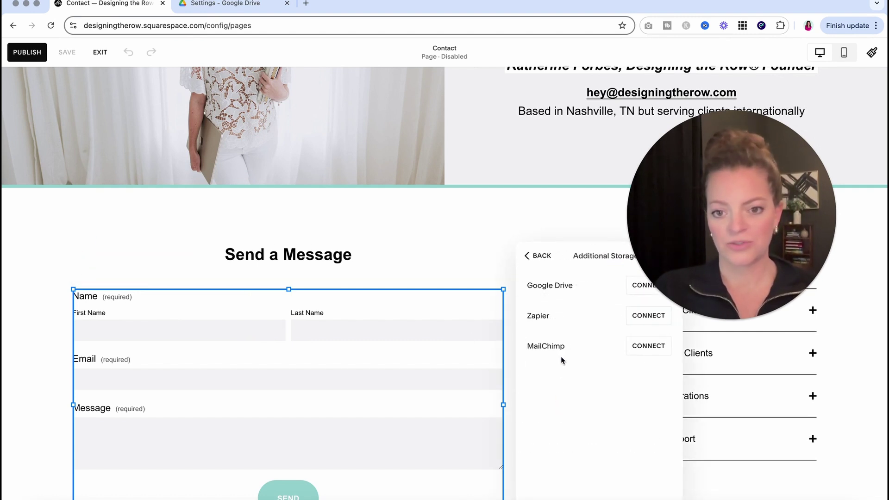
pyautogui.moveTo(703, 183); pyautogui.dragTo(732, 134)
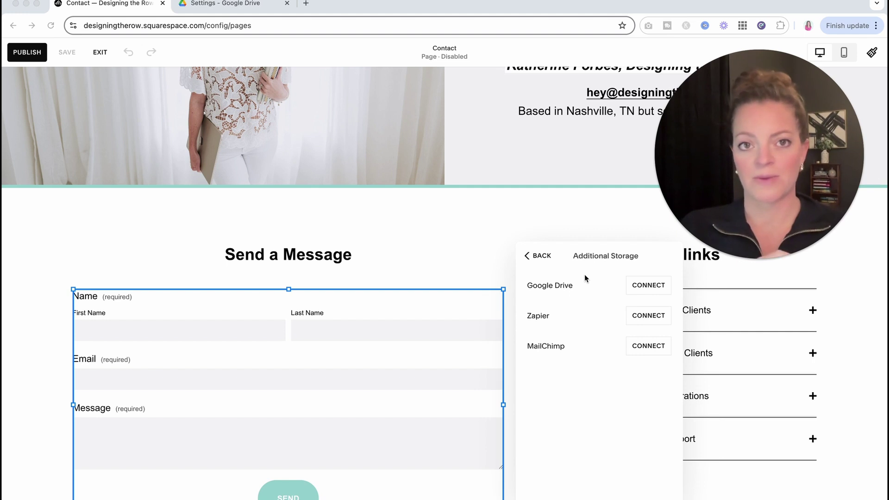
pyautogui.click(99, 53)
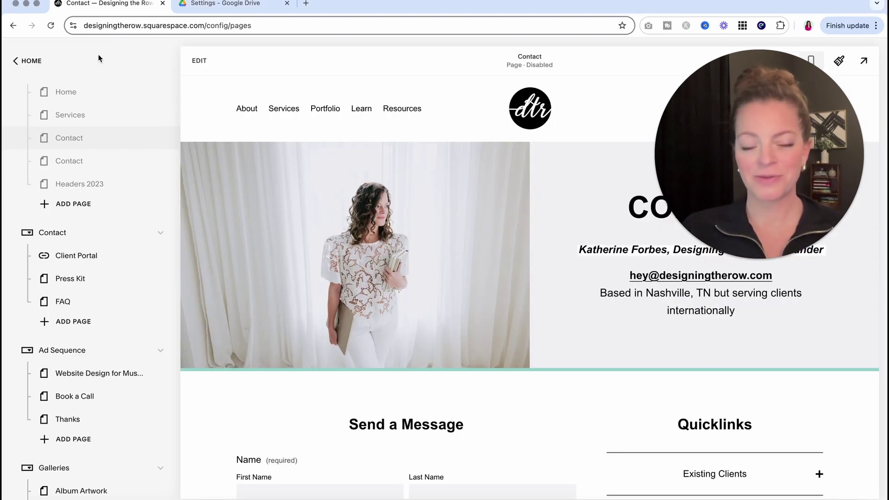